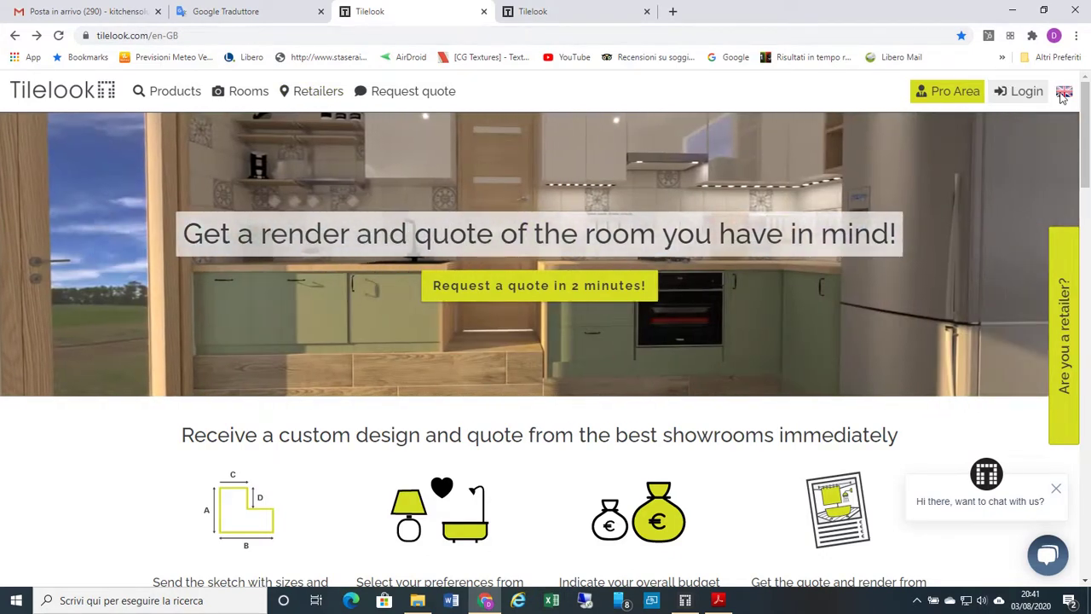
Step: Choose English from the flag's language dropdown so the site stays in English
{"action": "left_click", "coordinate": [1063, 93]}
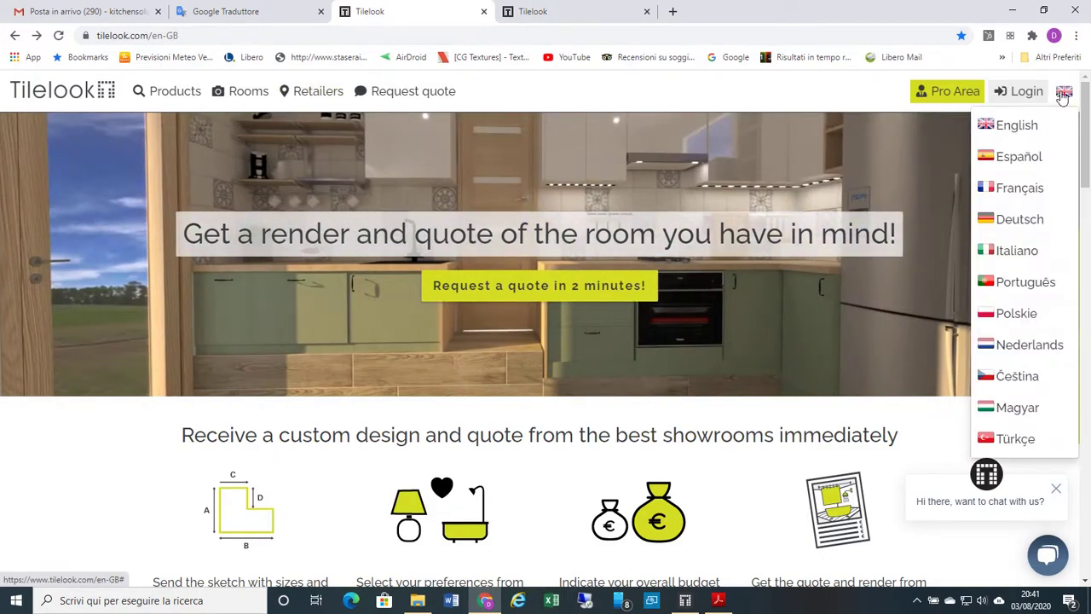
{"action": "left_click", "coordinate": [1051, 137]}
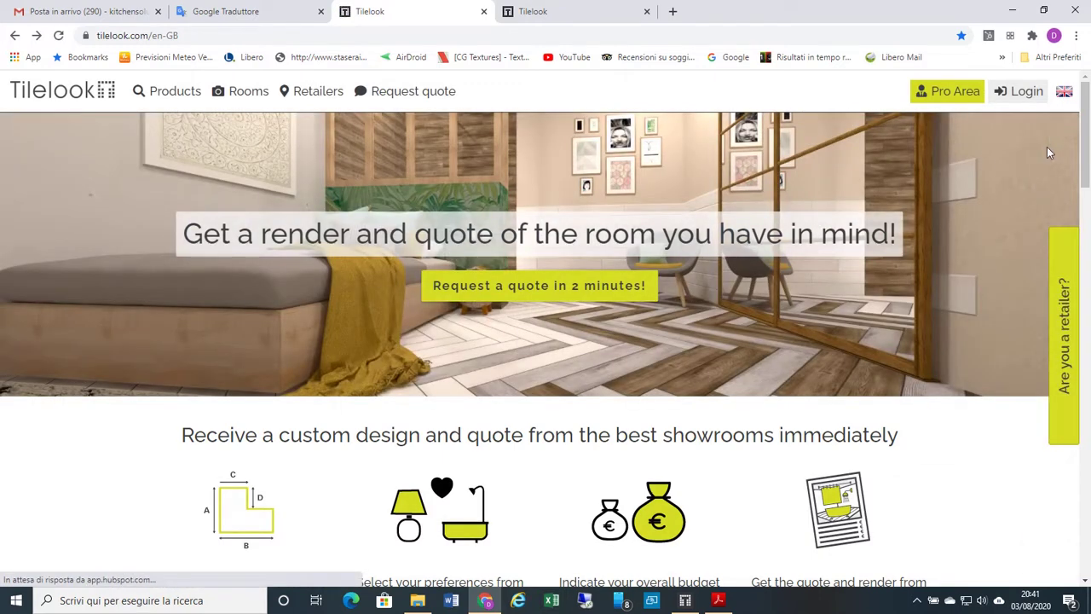
Step: From the Pro Area, accept the Terms of Service and Privacy policy and submit JOIN FREE
{"action": "left_click", "coordinate": [955, 93]}
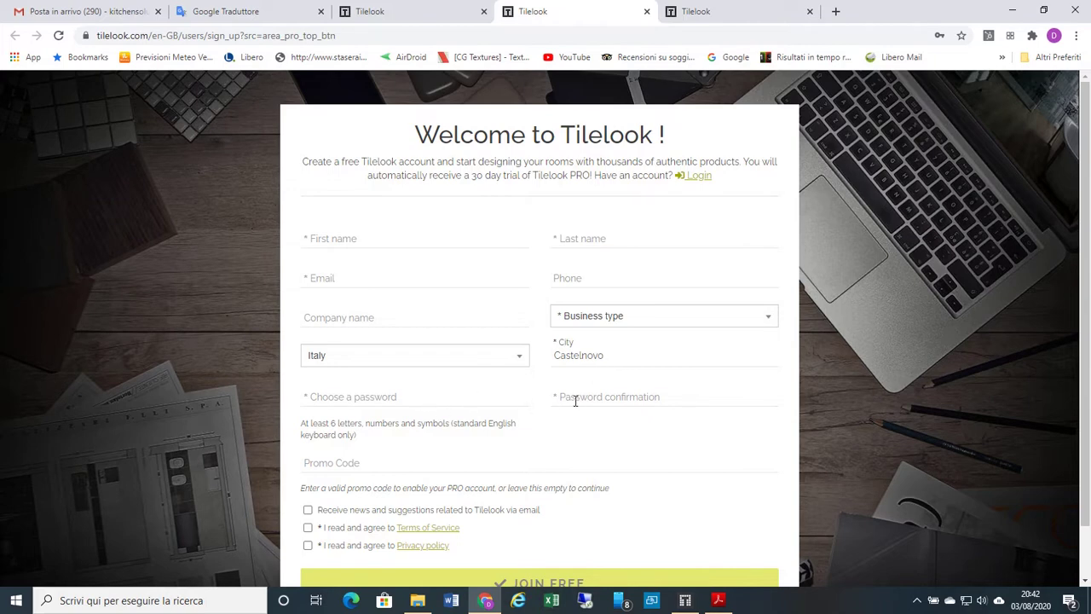
{"action": "left_click", "coordinate": [729, 11]}
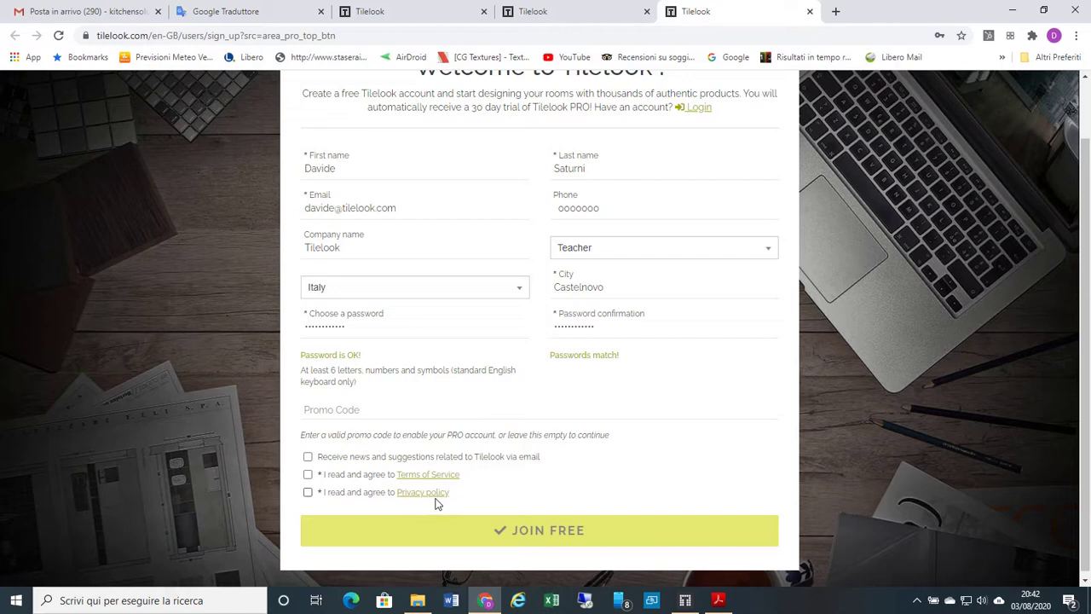
{"action": "left_click", "coordinate": [308, 475]}
{"action": "left_click", "coordinate": [307, 492]}
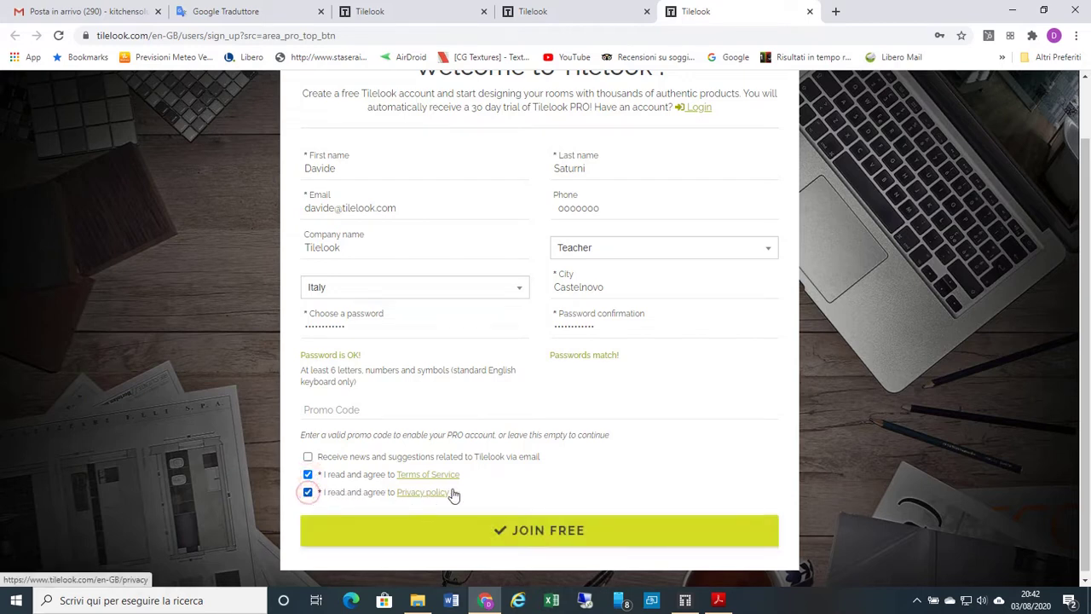
{"action": "left_click", "coordinate": [563, 533]}
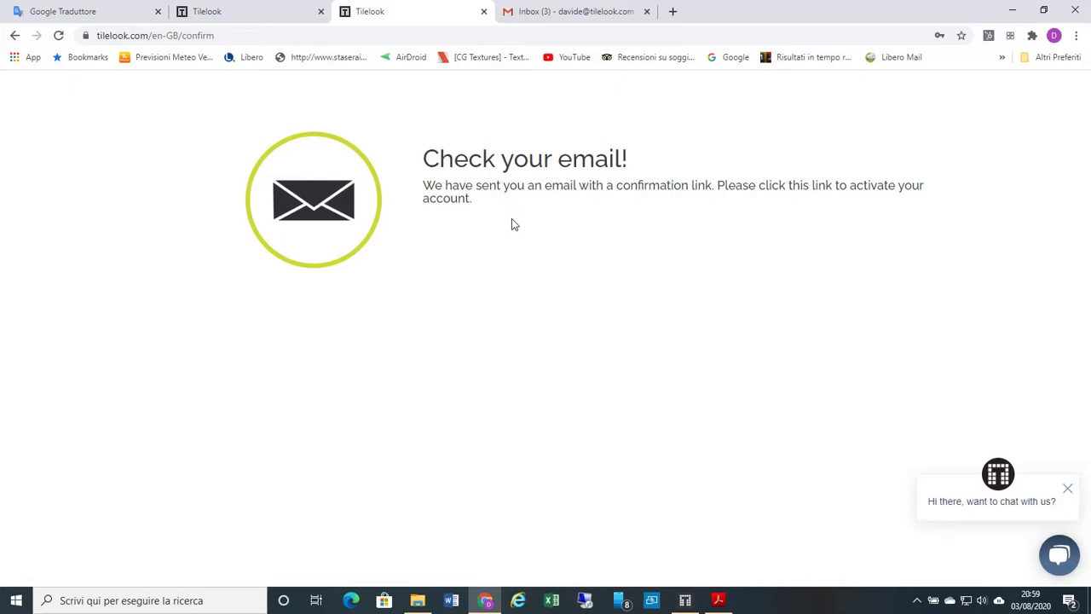
Step: Open the 'Tilelook account confirmation instructions' email in Gmail and scroll to its confirmation link
{"action": "left_click", "coordinate": [549, 19]}
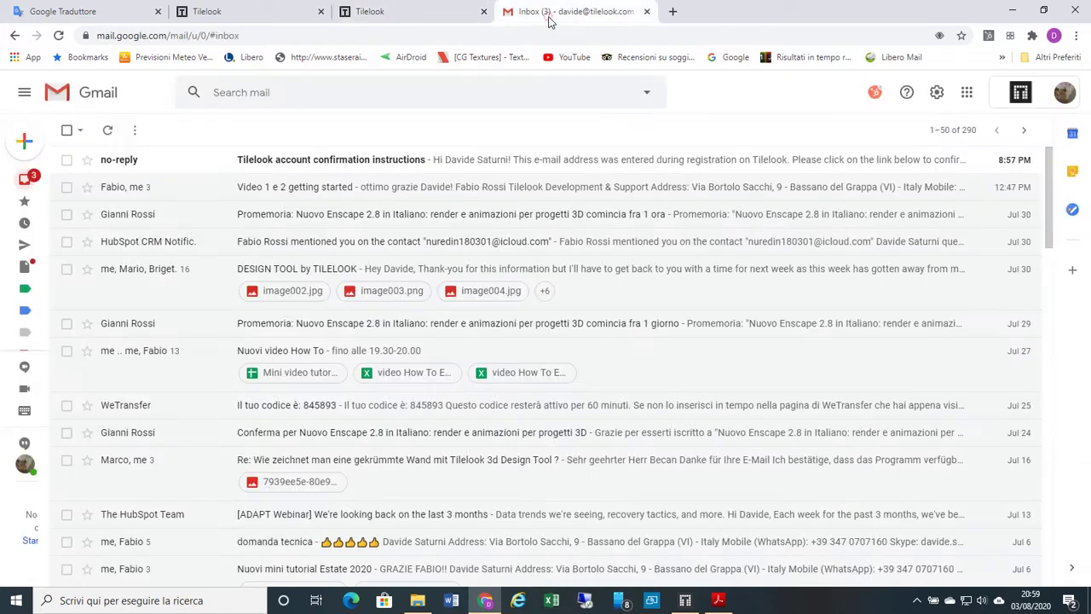
{"action": "mouse_move", "coordinate": [417, 160]}
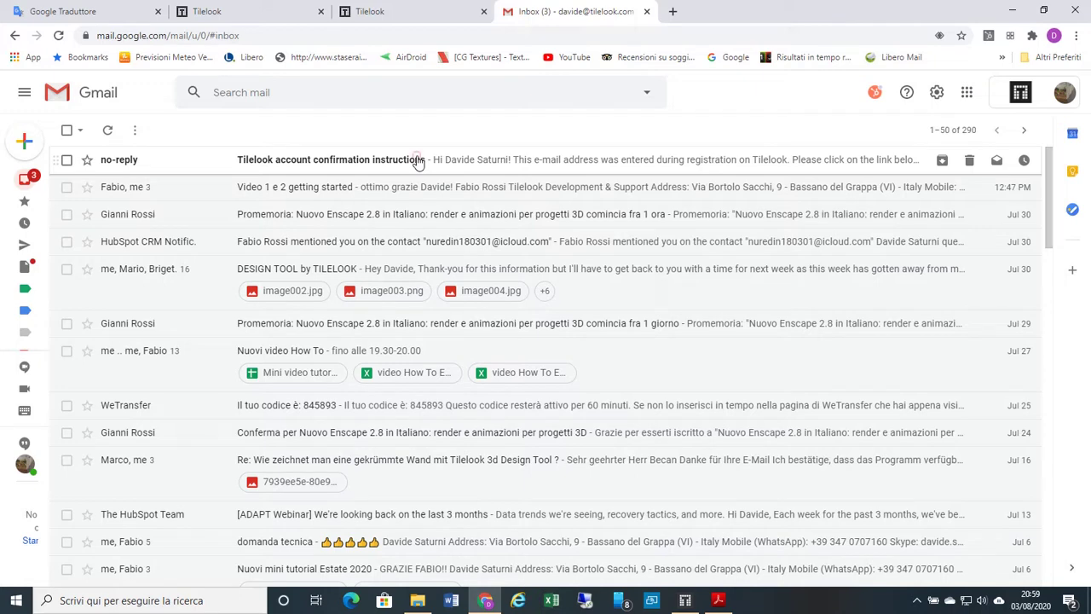
{"action": "left_click", "coordinate": [417, 162]}
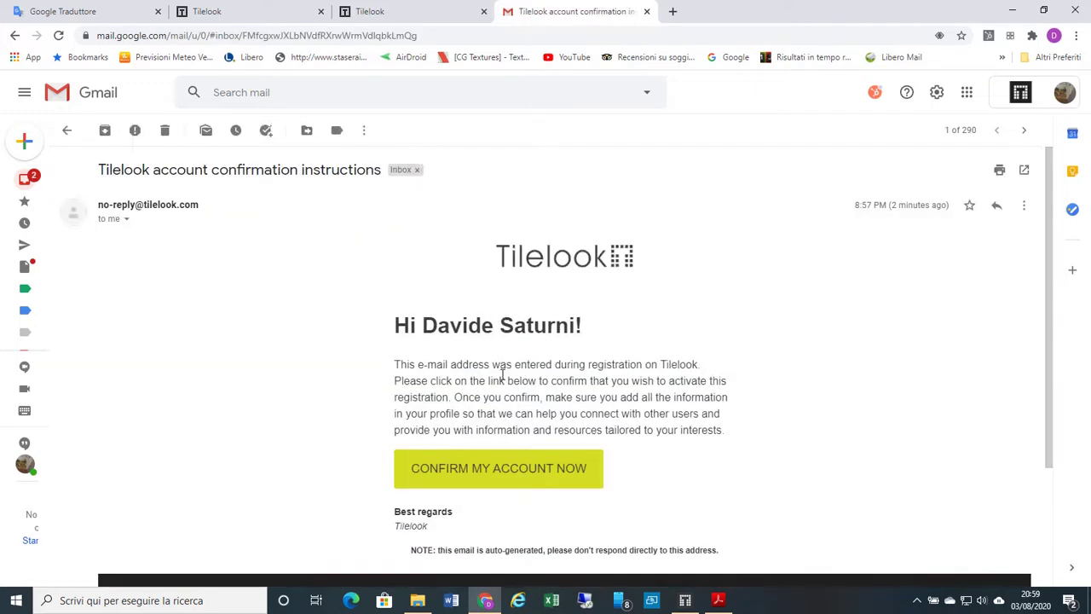
{"action": "scroll", "coordinate": [475, 437], "scroll_direction": "down", "scroll_amount": 1}
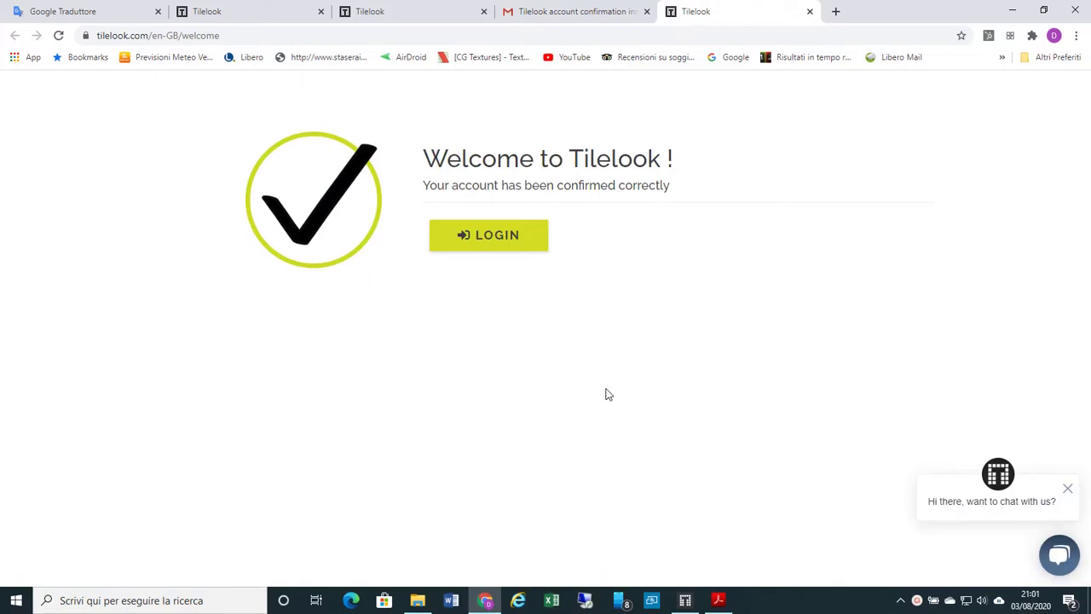
Step: Log in from the welcome page using the autofilled Tilelook sign-in form
{"action": "left_click", "coordinate": [507, 251]}
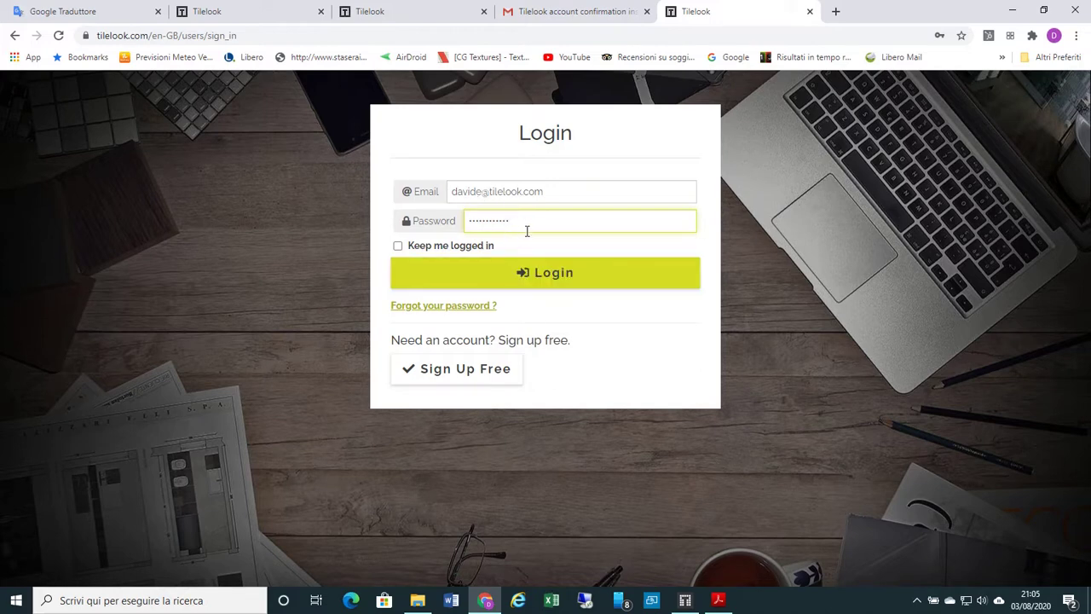
{"action": "left_click", "coordinate": [551, 275]}
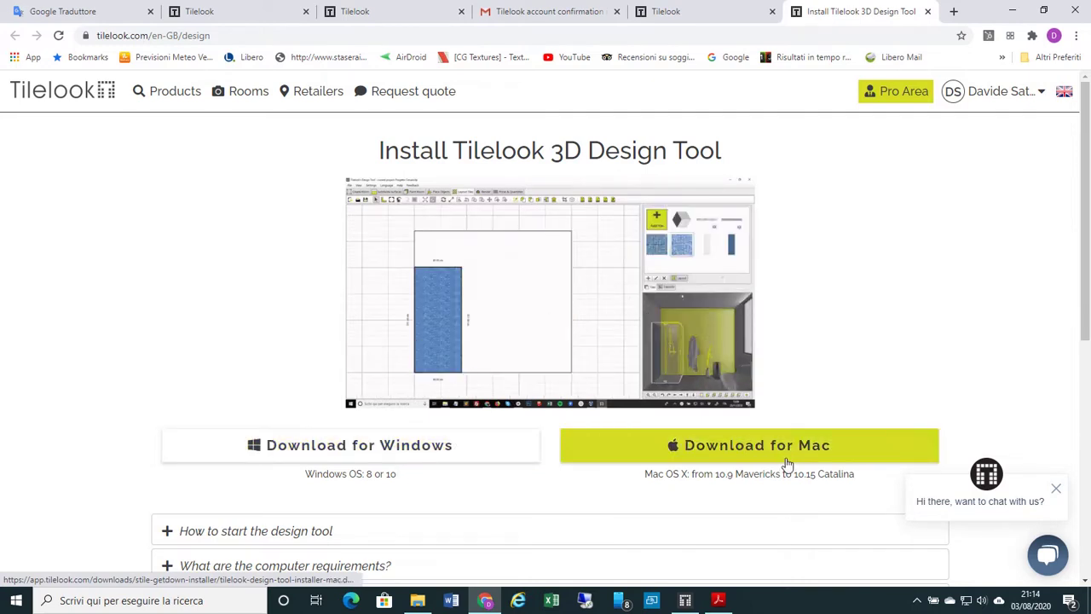
Step: Expand the 'How to start' and 'computer requirements' FAQ answers and review the minimum and suggested specs
{"action": "scroll", "coordinate": [494, 426], "scroll_direction": "down", "scroll_amount": 2}
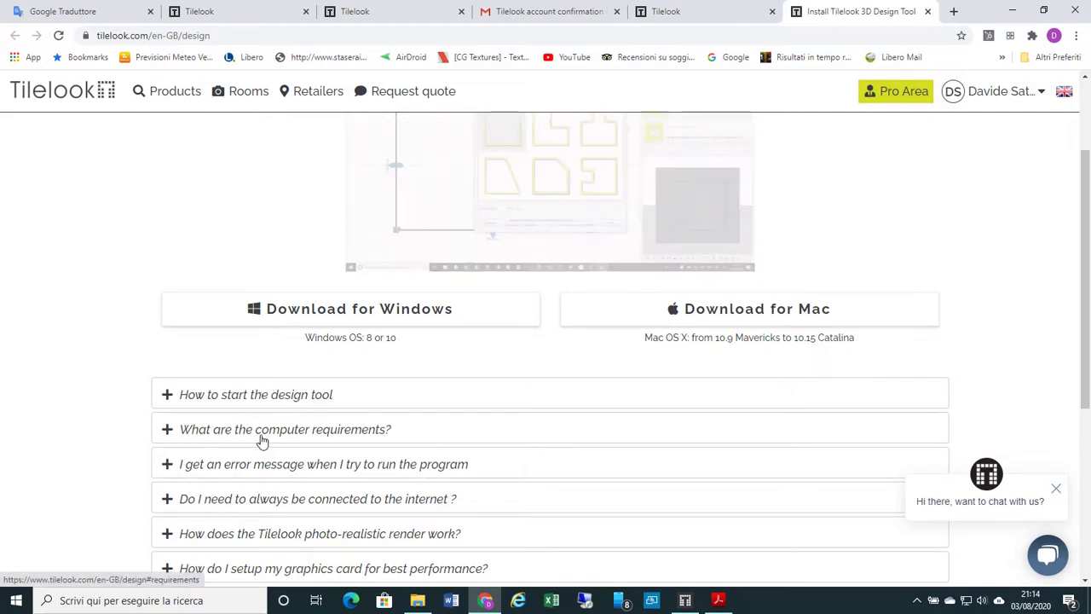
{"action": "left_click", "coordinate": [168, 398]}
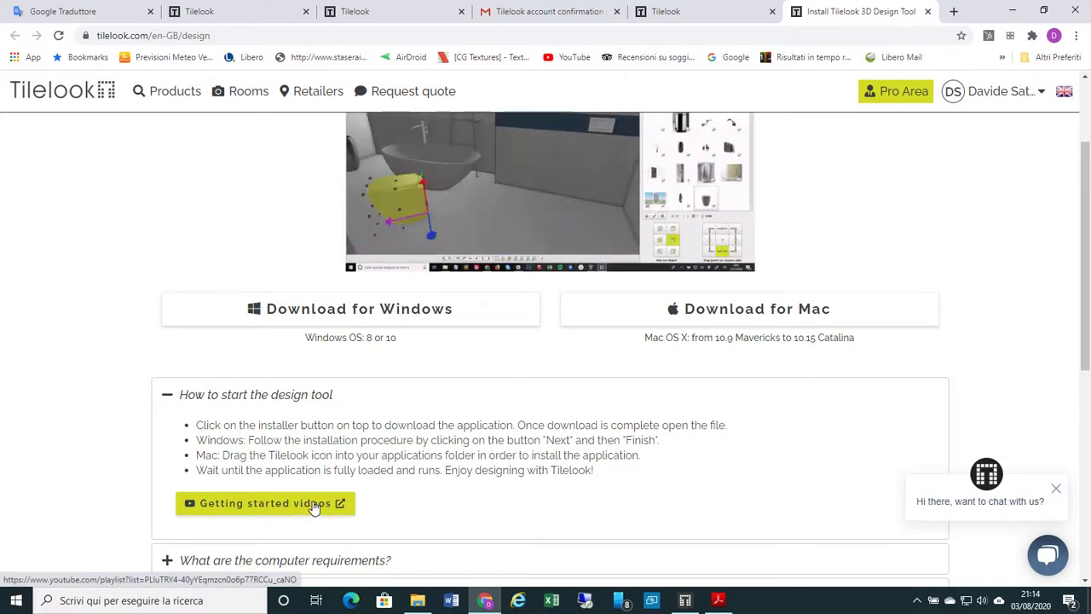
{"action": "scroll", "coordinate": [315, 505], "scroll_direction": "down", "scroll_amount": 1}
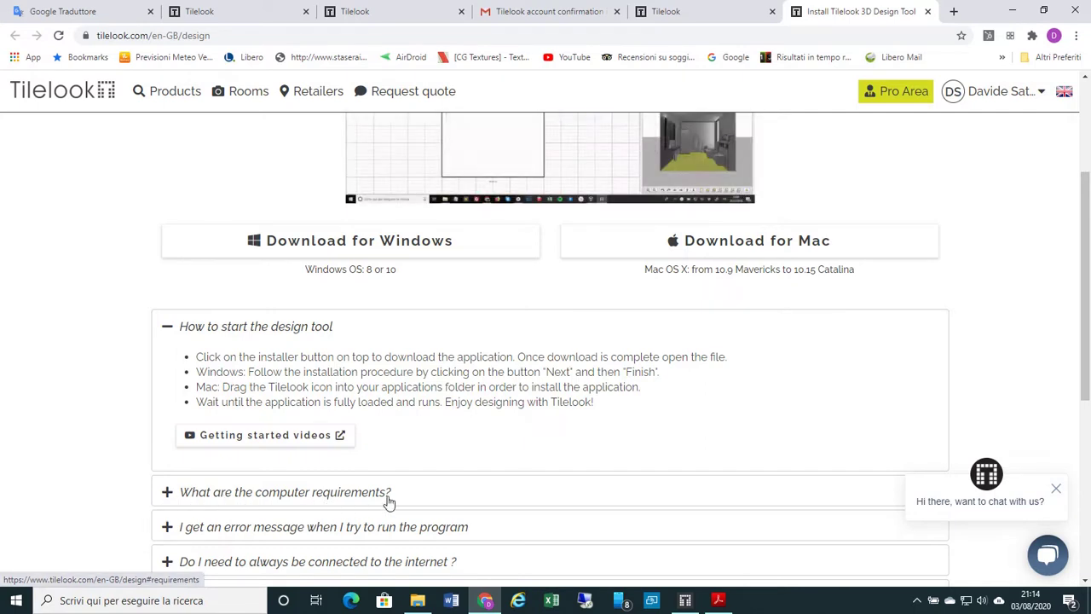
{"action": "left_click", "coordinate": [168, 493]}
{"action": "scroll", "coordinate": [184, 476], "scroll_direction": "down", "scroll_amount": 2}
{"action": "scroll", "coordinate": [341, 426], "scroll_direction": "down", "scroll_amount": 2}
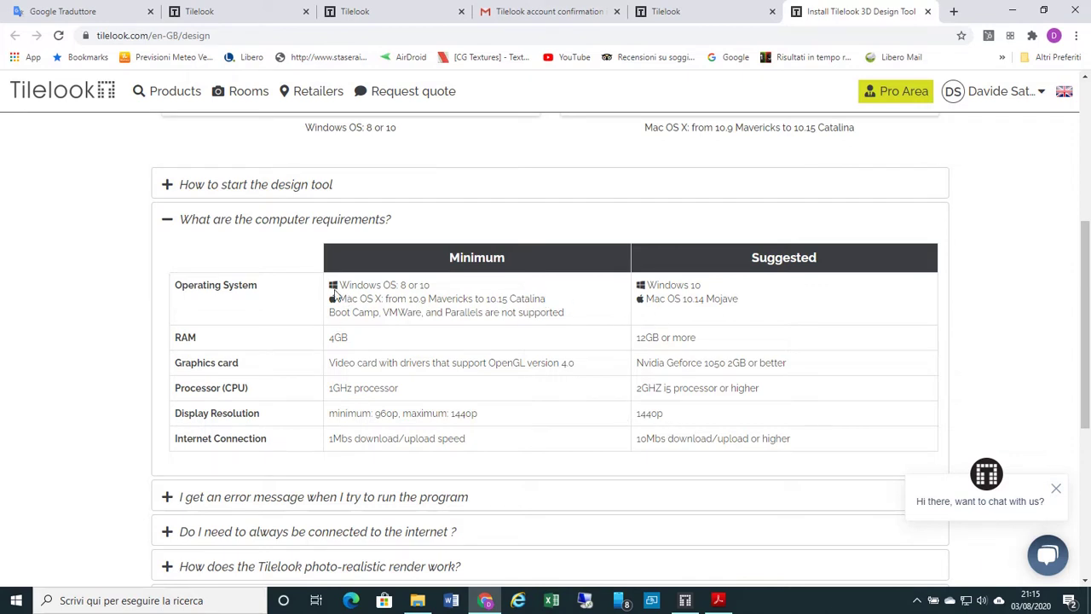
{"action": "scroll", "coordinate": [604, 324], "scroll_direction": "down", "scroll_amount": 1}
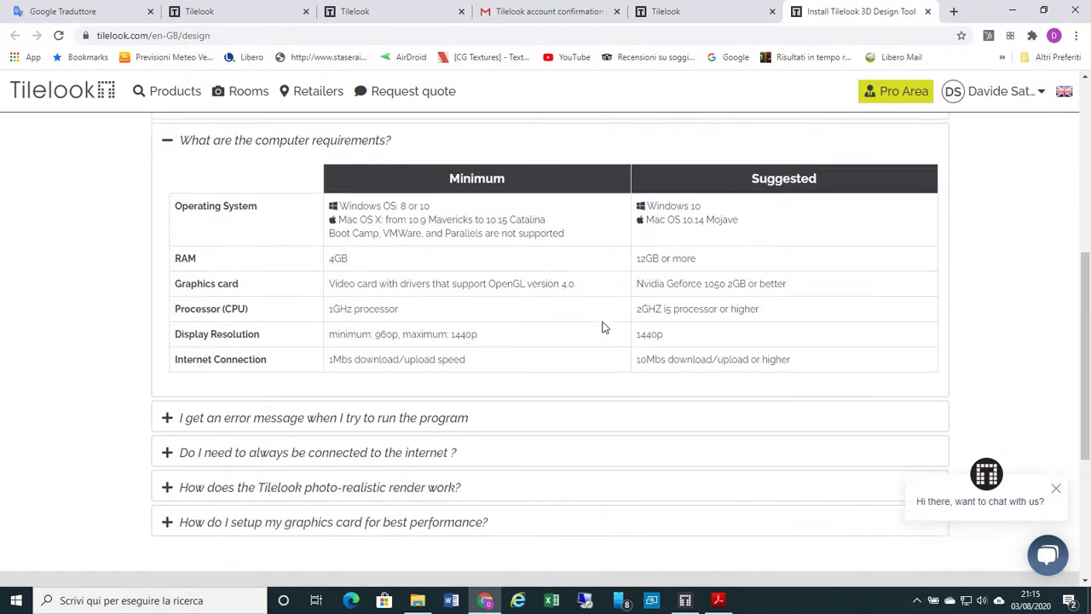
{"action": "scroll", "coordinate": [604, 324], "scroll_direction": "up", "scroll_amount": 1}
{"action": "scroll", "coordinate": [605, 324], "scroll_direction": "up", "scroll_amount": 2}
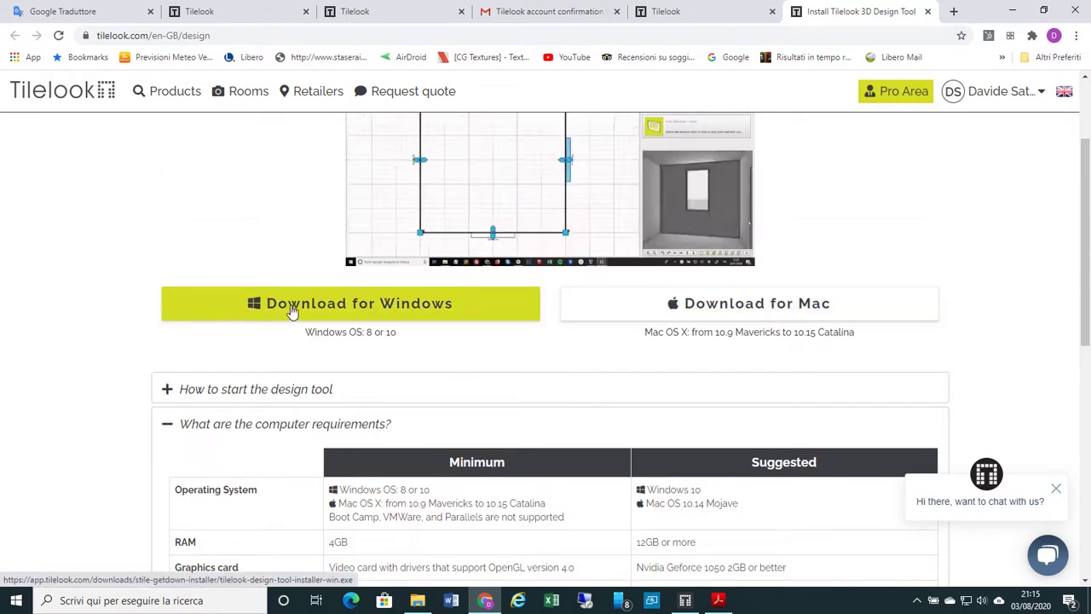
Step: Download the design tool's Windows .exe installer, then show the desktop
{"action": "left_click", "coordinate": [291, 309]}
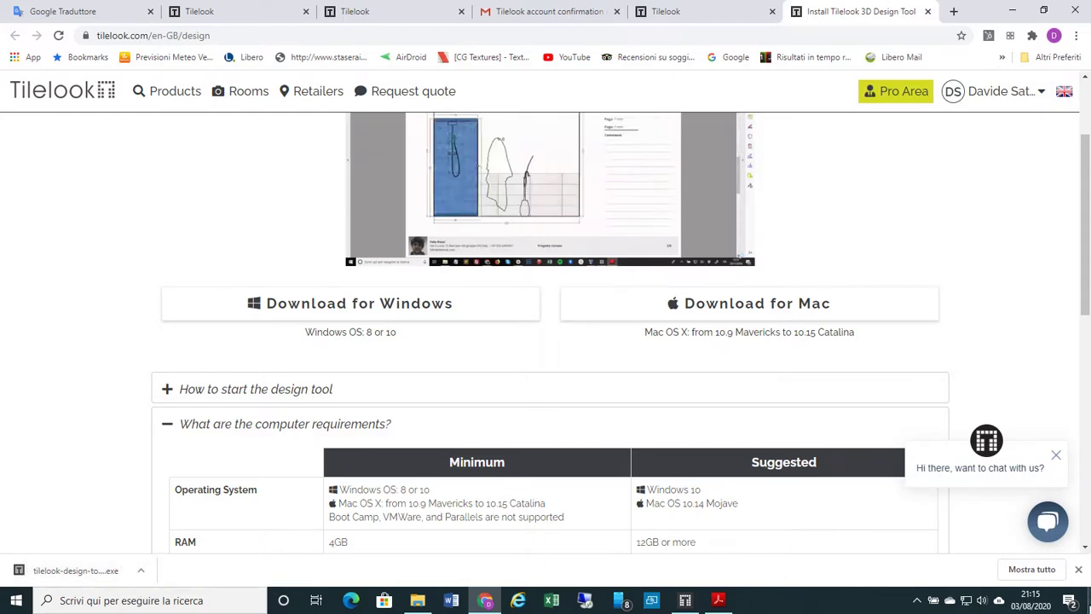
{"action": "key", "text": "super+d"}
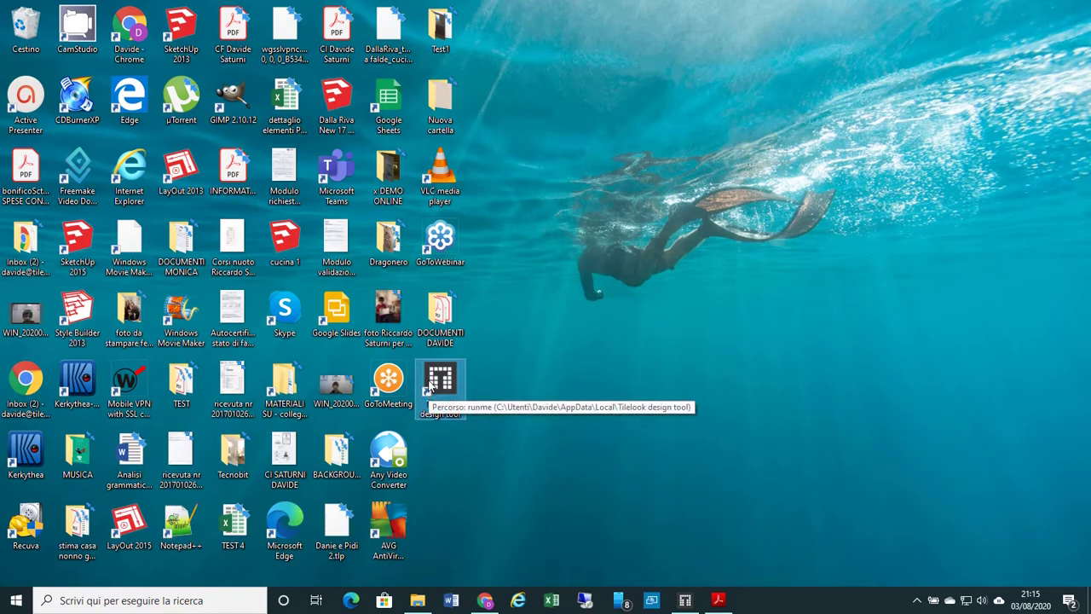
Step: Launch the Tilelook Design Tool from its desktop icon to the login prompt, then return to Chrome
{"action": "double_click", "coordinate": [431, 386]}
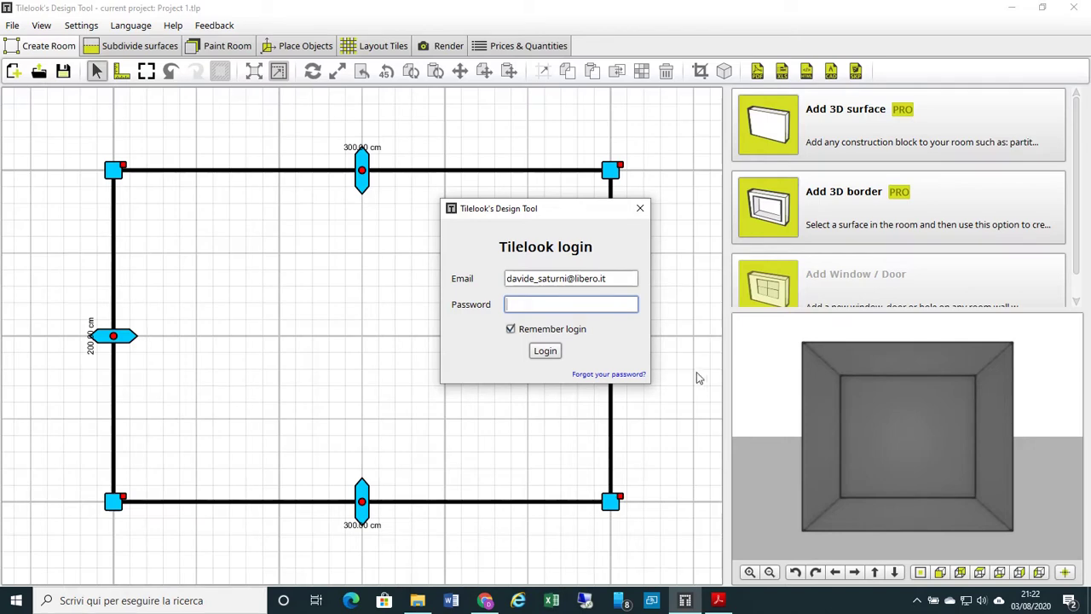
{"action": "left_click", "coordinate": [484, 600]}
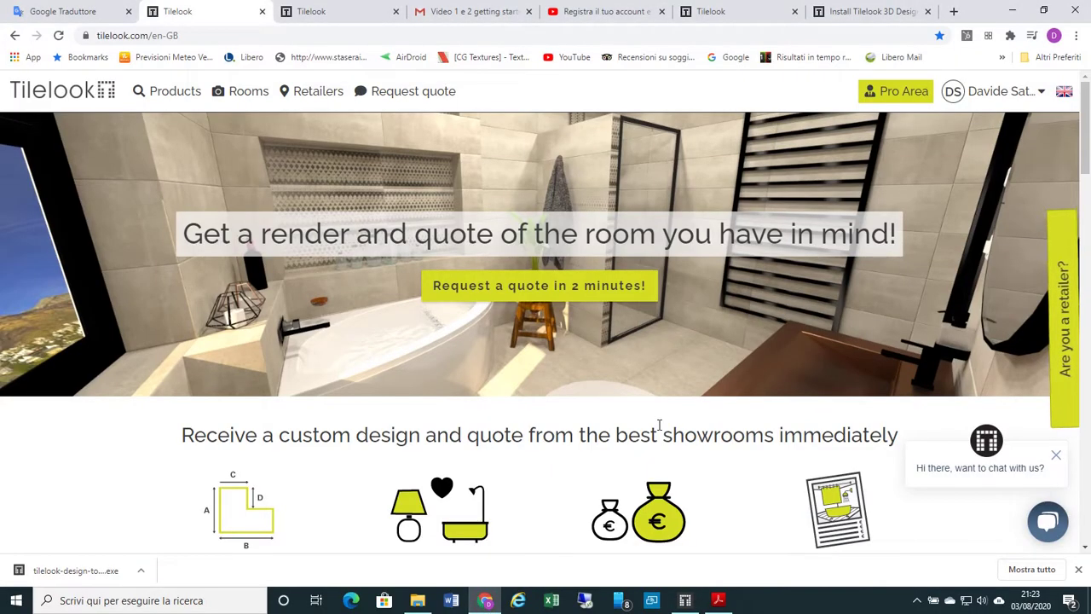
Step: Open the site's live chat, then bring up the Acrobat PDF showing Tilelook's contact email
{"action": "left_click", "coordinate": [1039, 533]}
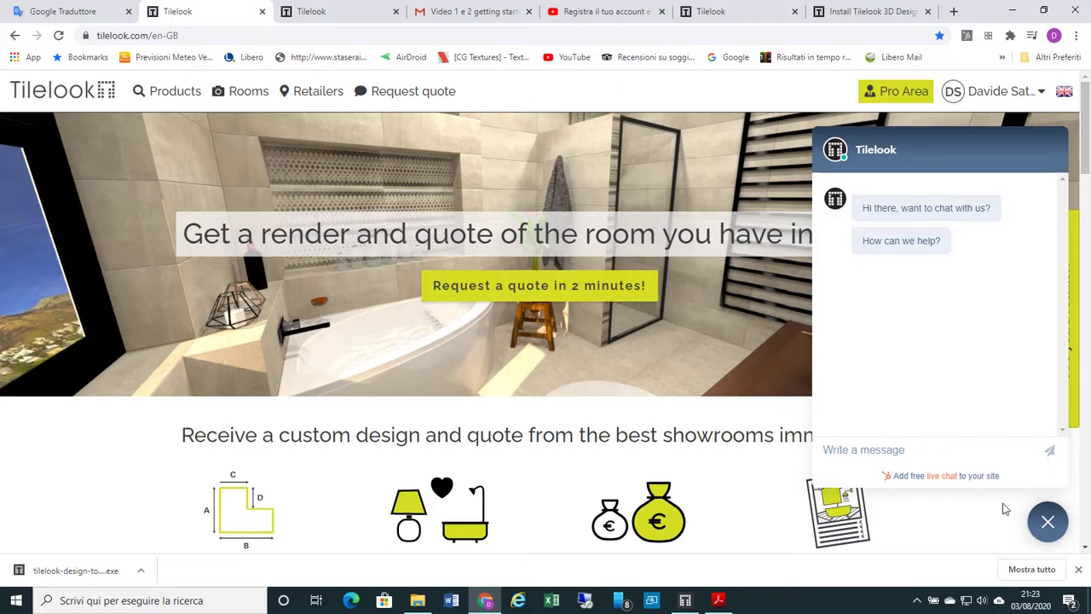
{"action": "left_click", "coordinate": [718, 600]}
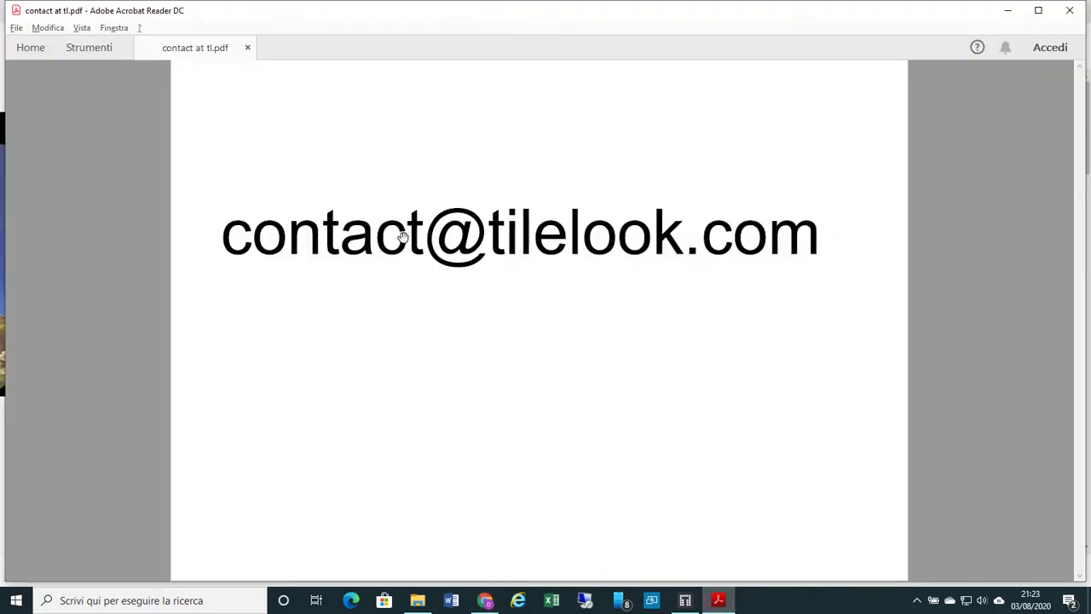